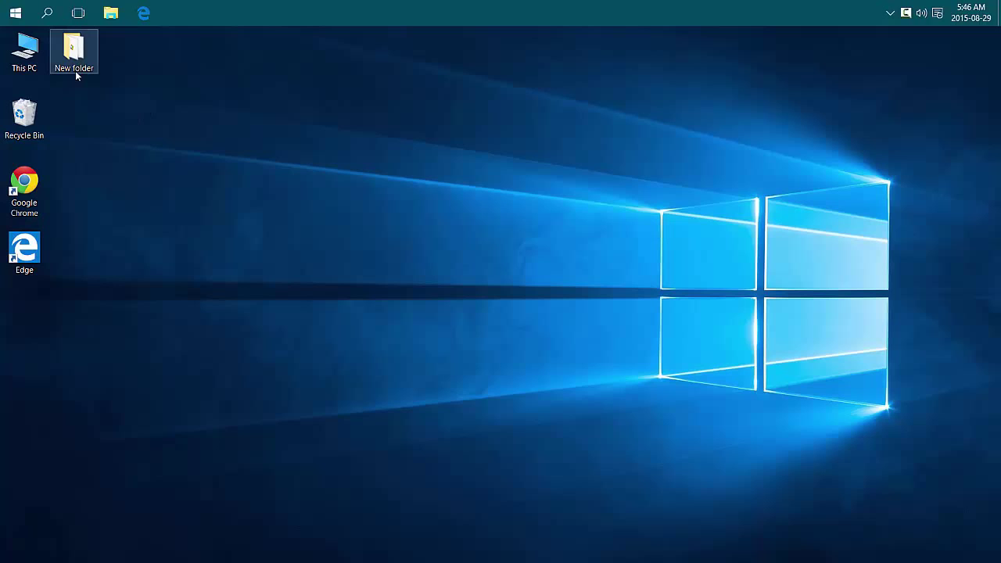
Create a folder named TB in the Documents folder
left_click(109, 15)
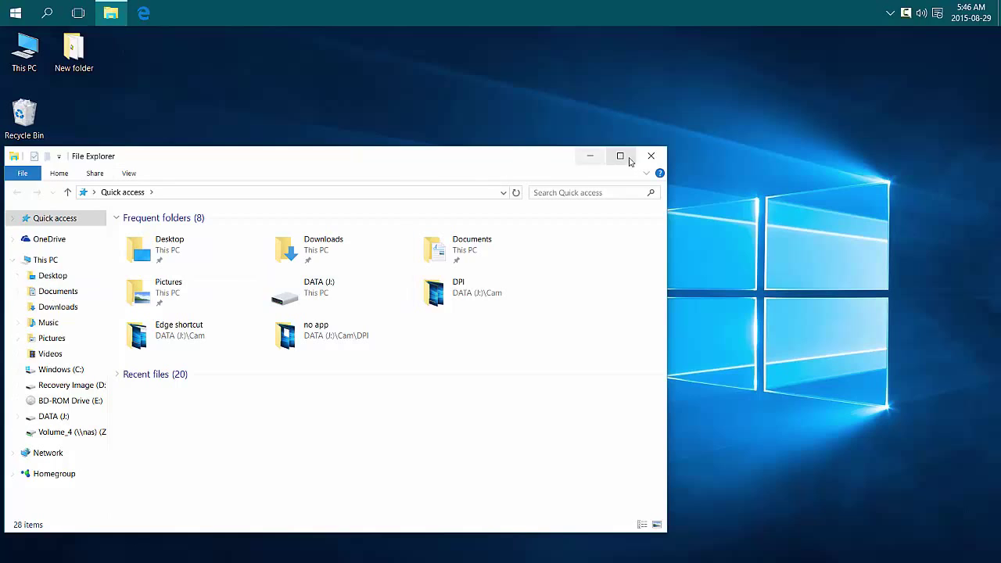
left_click(55, 291)
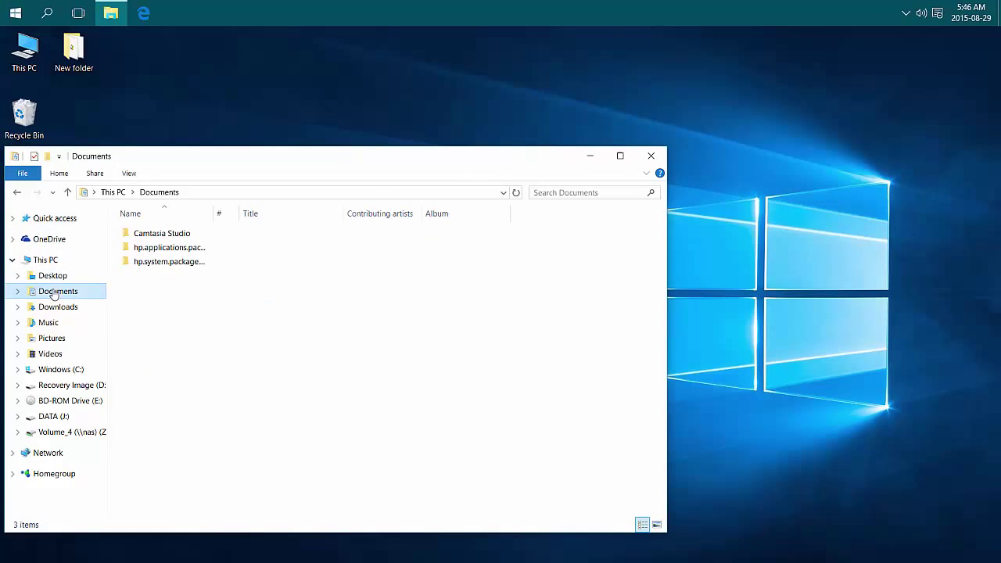
right_click(166, 300)
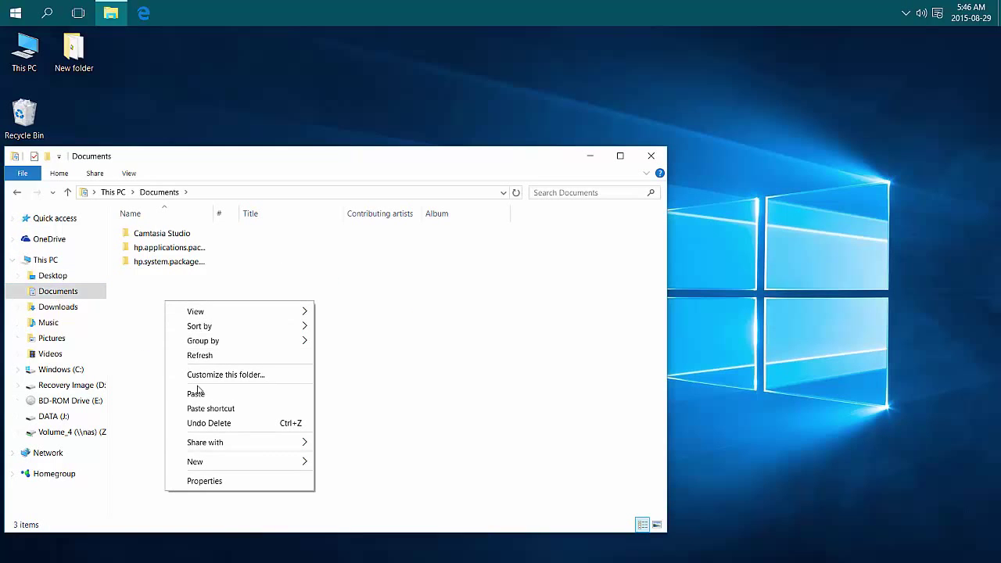
mouse_move(258, 461)
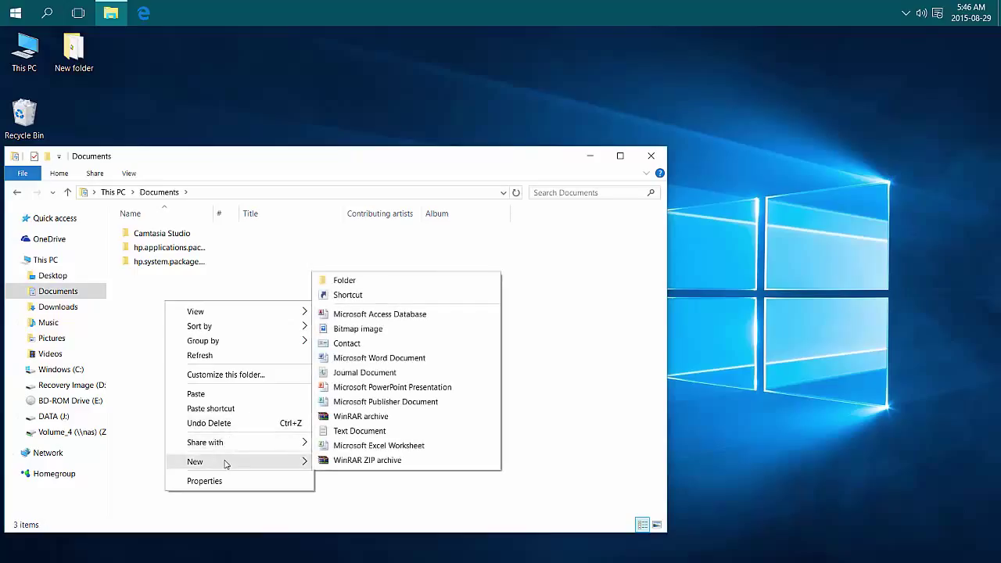
left_click(364, 282)
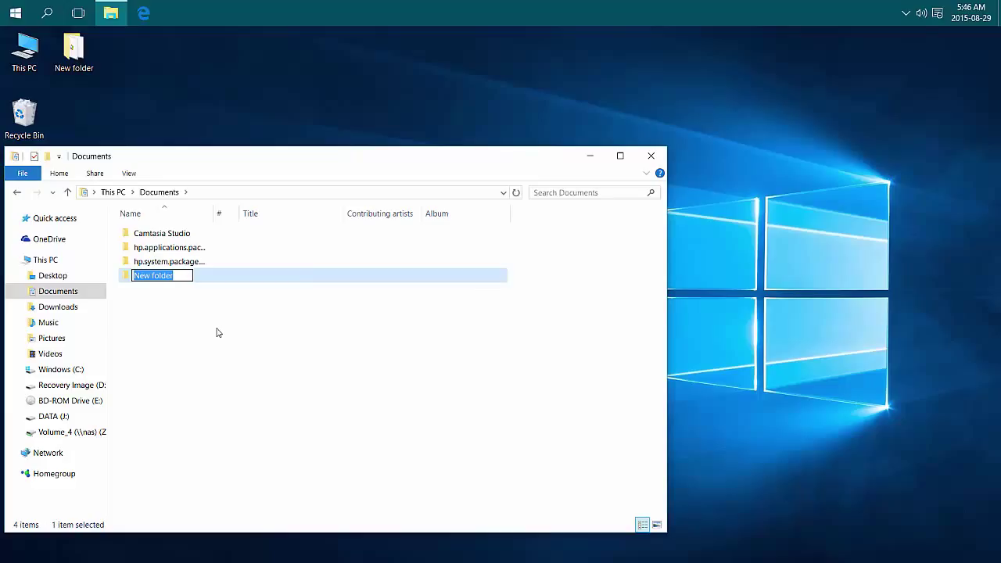
type("TB")
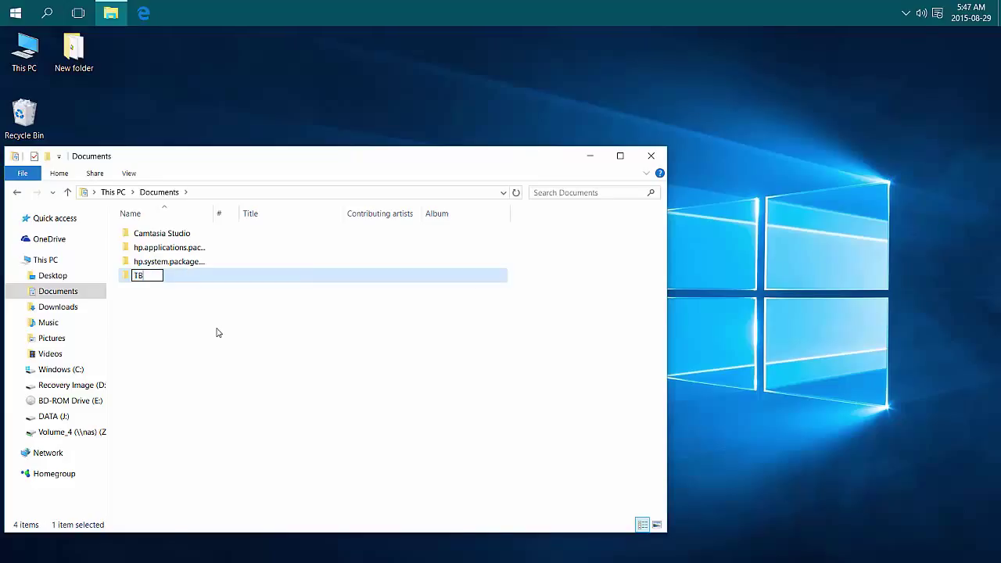
left_click(219, 332)
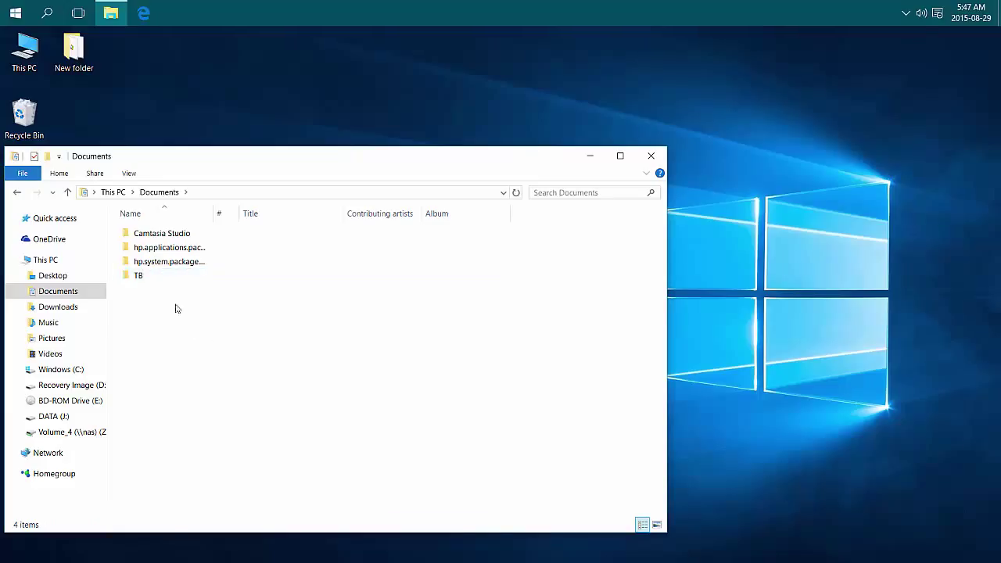
Open the TB folder and paste a copy of the desktop's Edge shortcut into it
double_click(145, 279)
left_click_drag(179, 164, 253, 125)
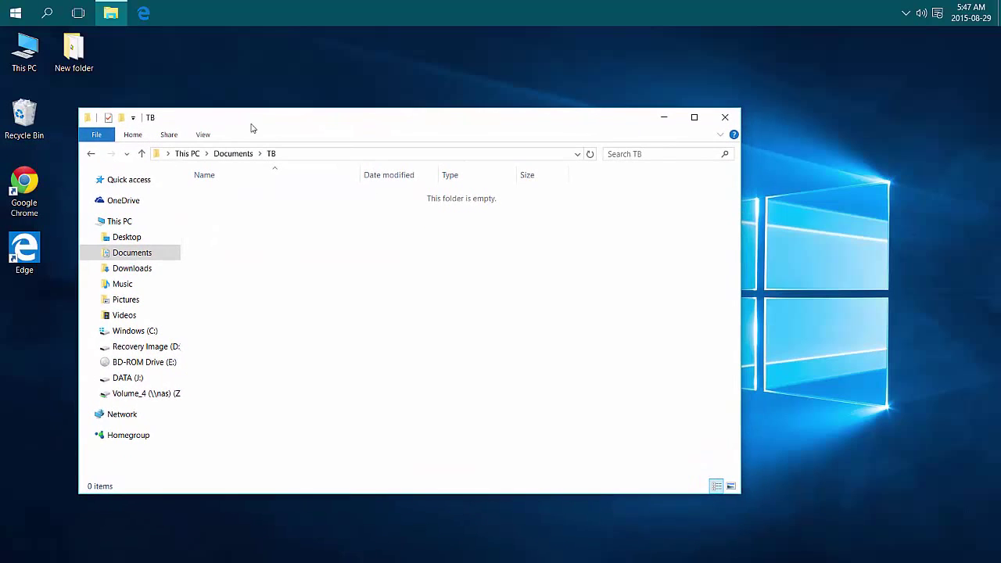
right_click(23, 247)
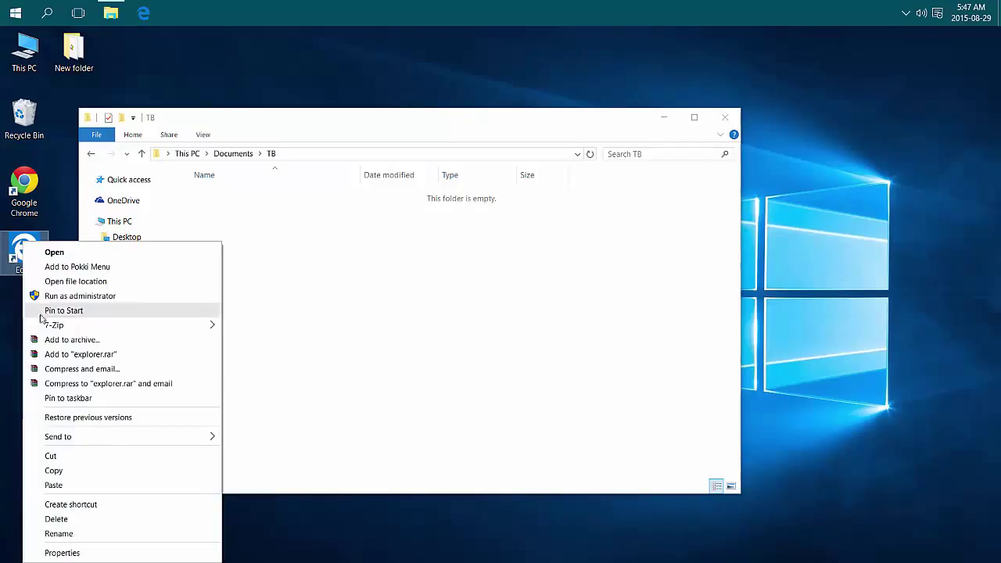
left_click(72, 473)
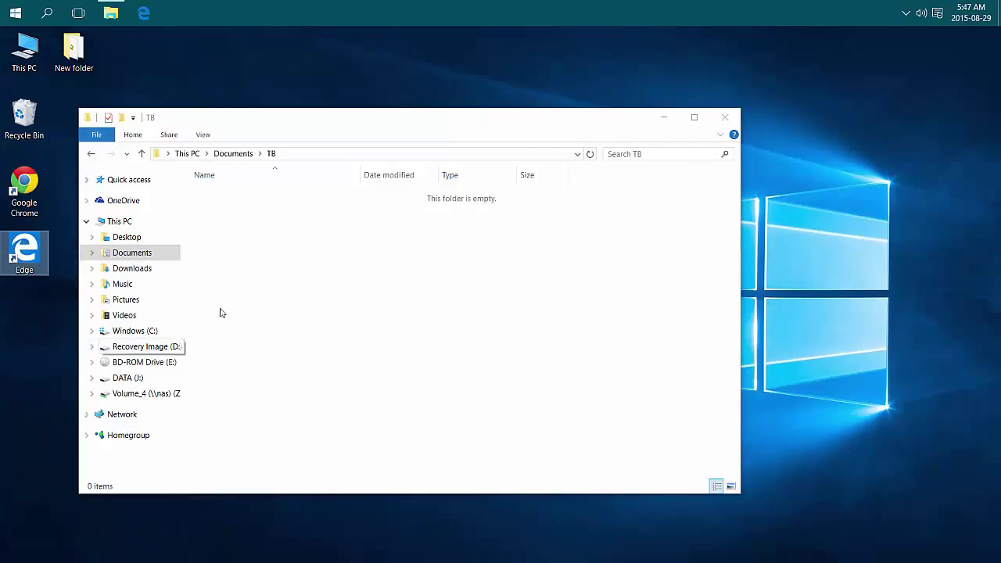
right_click(255, 283)
left_click(286, 376)
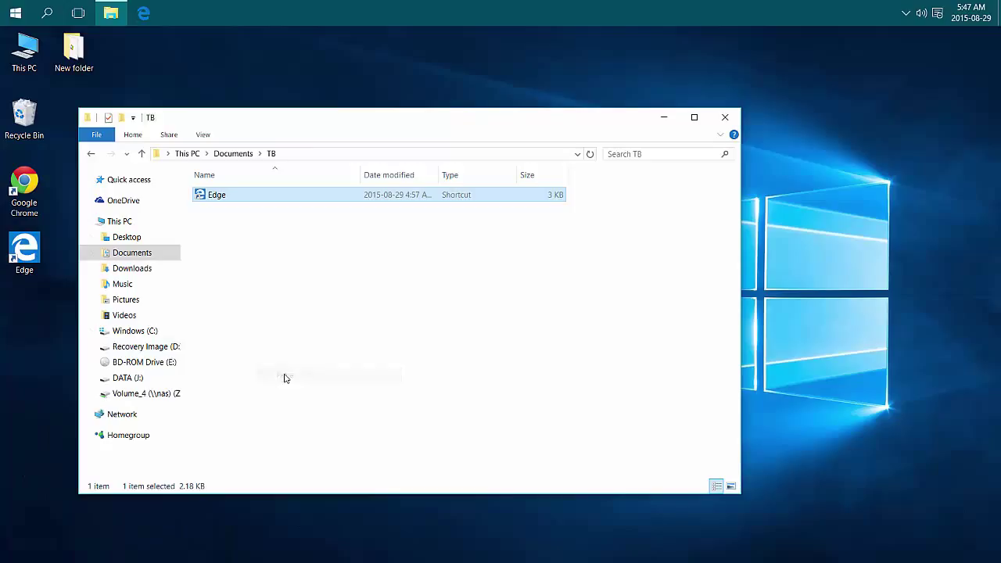
right_click(261, 271)
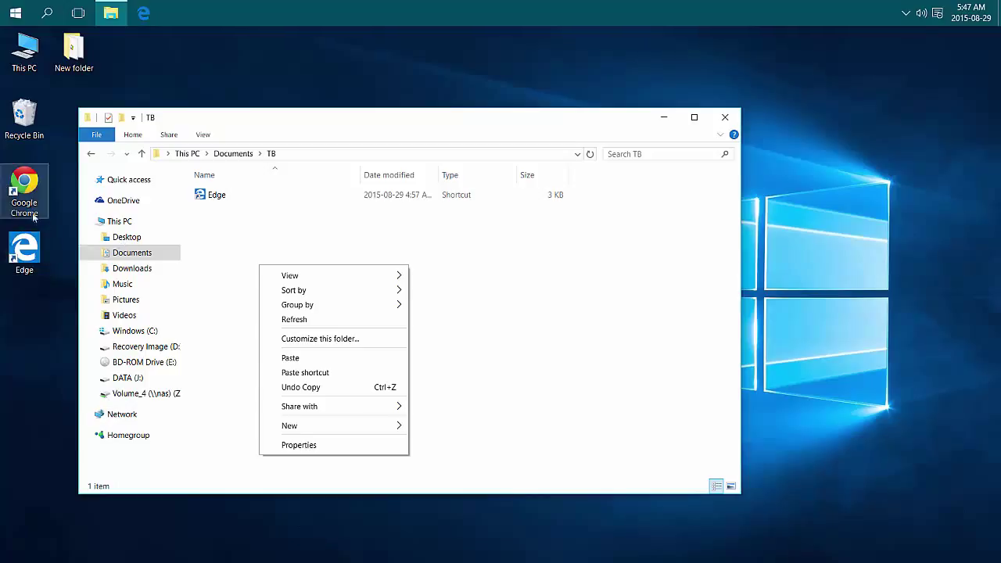
left_click(434, 310)
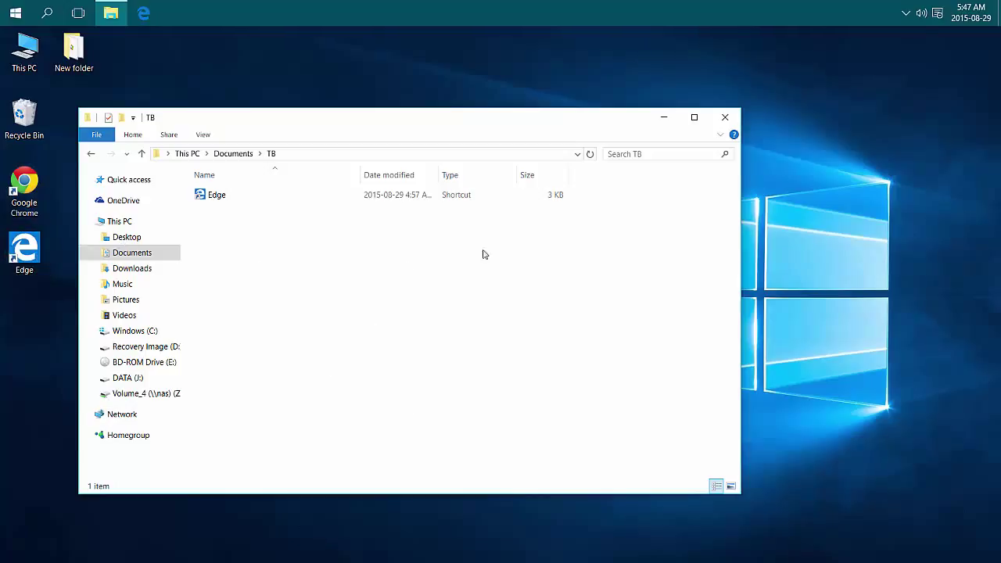
Add a new taskbar toolbar based on the TB folder in Documents
right_click(529, 17)
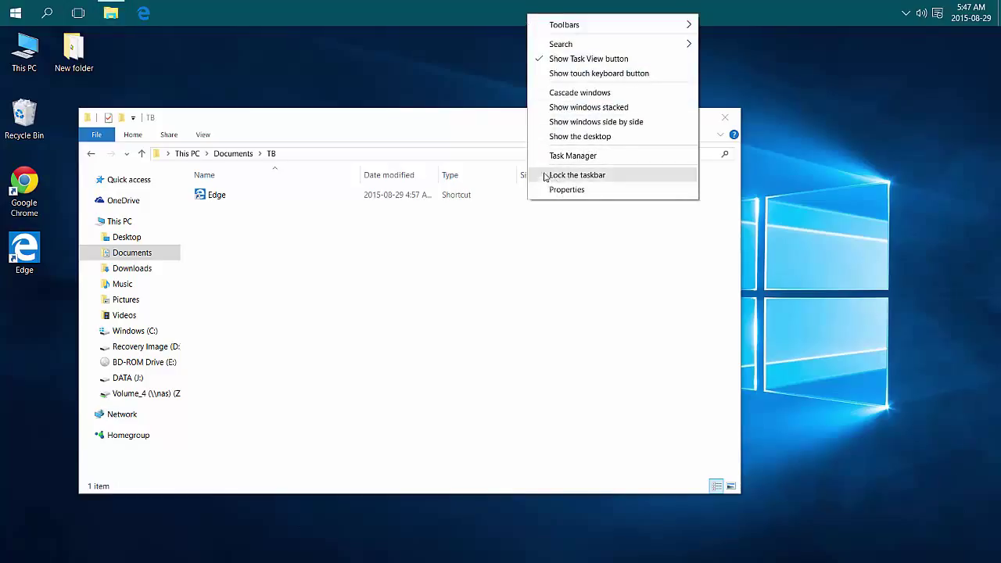
mouse_move(586, 33)
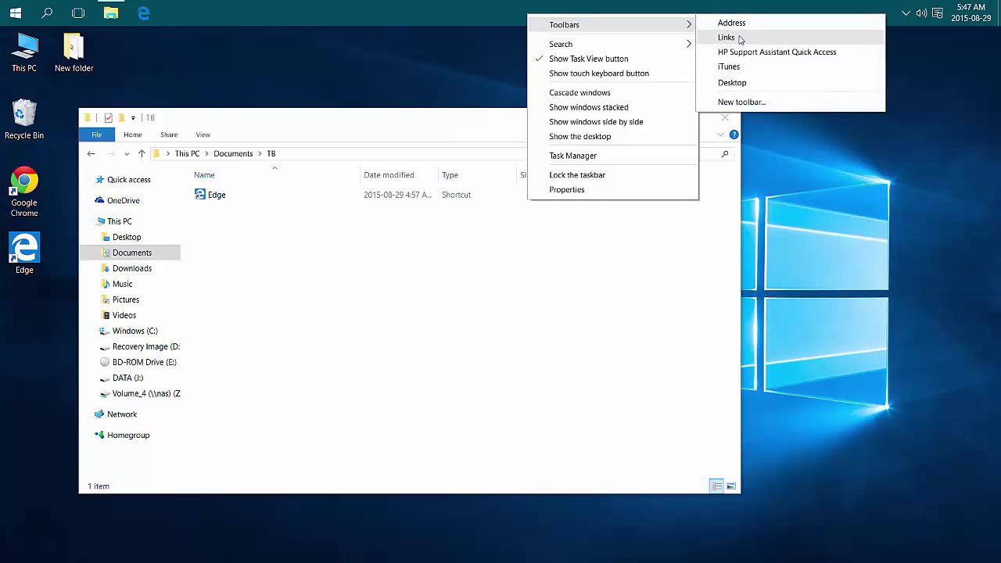
left_click(735, 102)
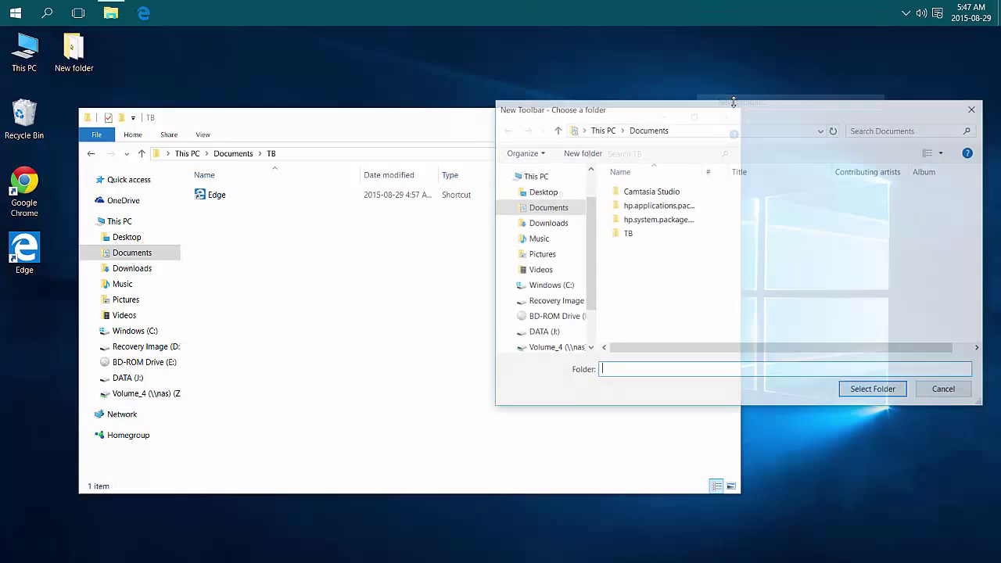
left_click(621, 236)
double_click(622, 235)
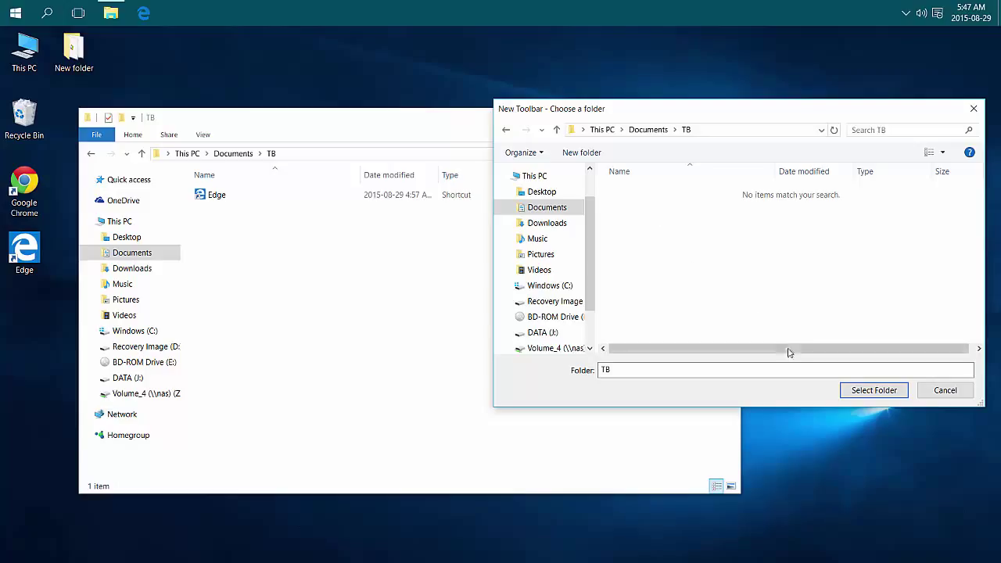
left_click(874, 392)
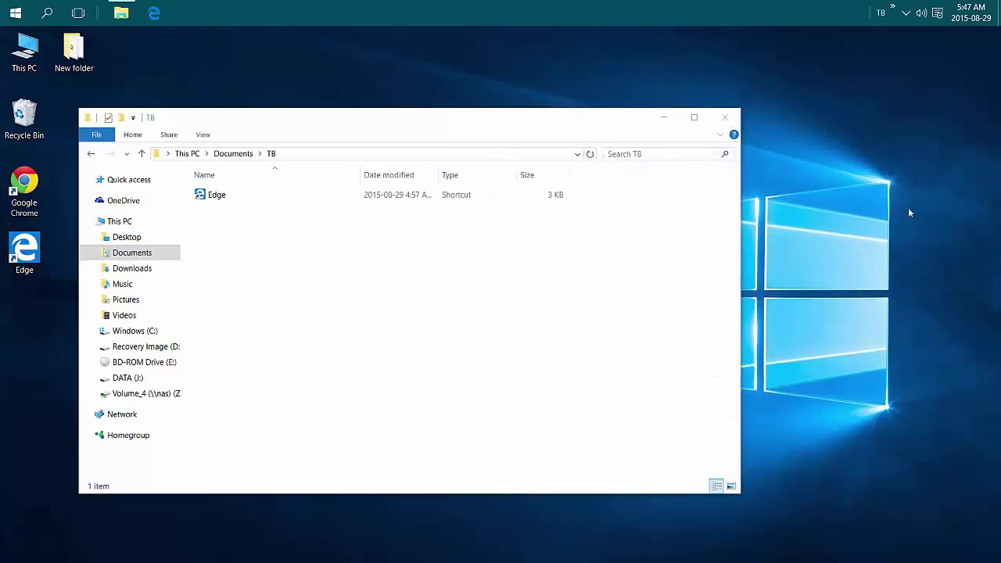
Move the TB toolbar beside the pinned taskbar apps and set its view to large icons
left_click_drag(869, 18, 815, 16)
left_click_drag(805, 10, 186, 18)
right_click(206, 14)
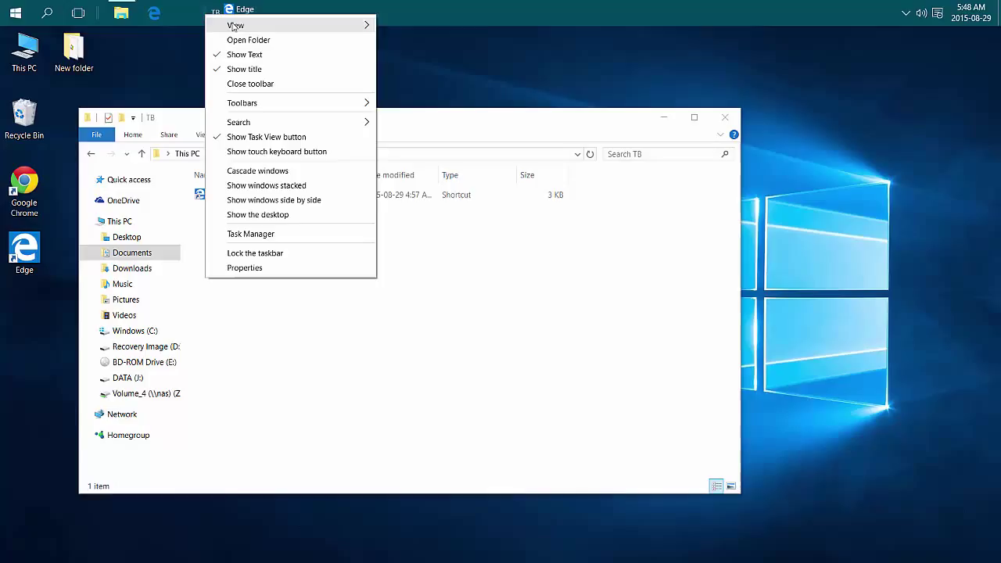
mouse_move(237, 26)
left_click(401, 25)
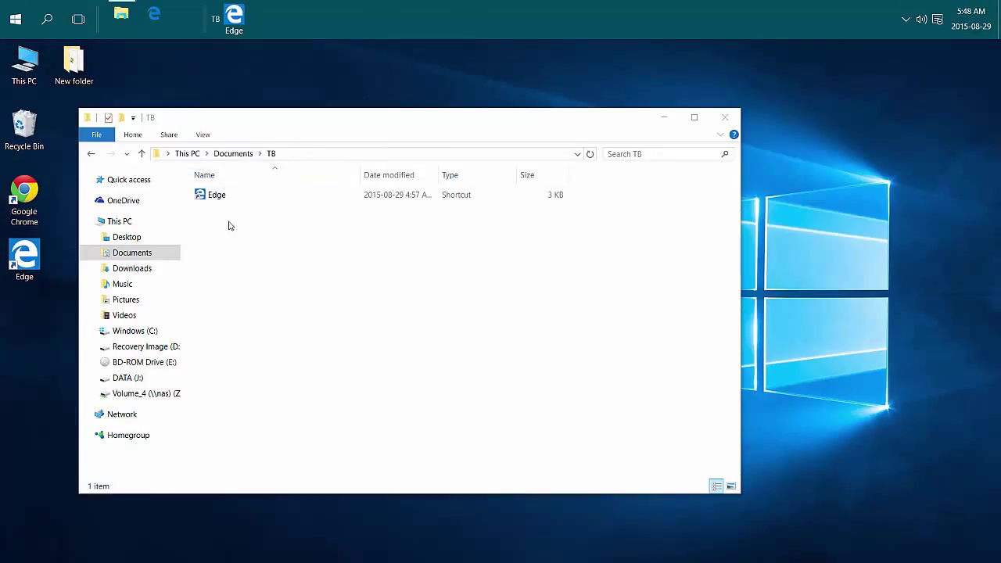
Create a shortcut to Explorer.exe in the TB folder and name it Explorer
left_click_drag(299, 117, 549, 100)
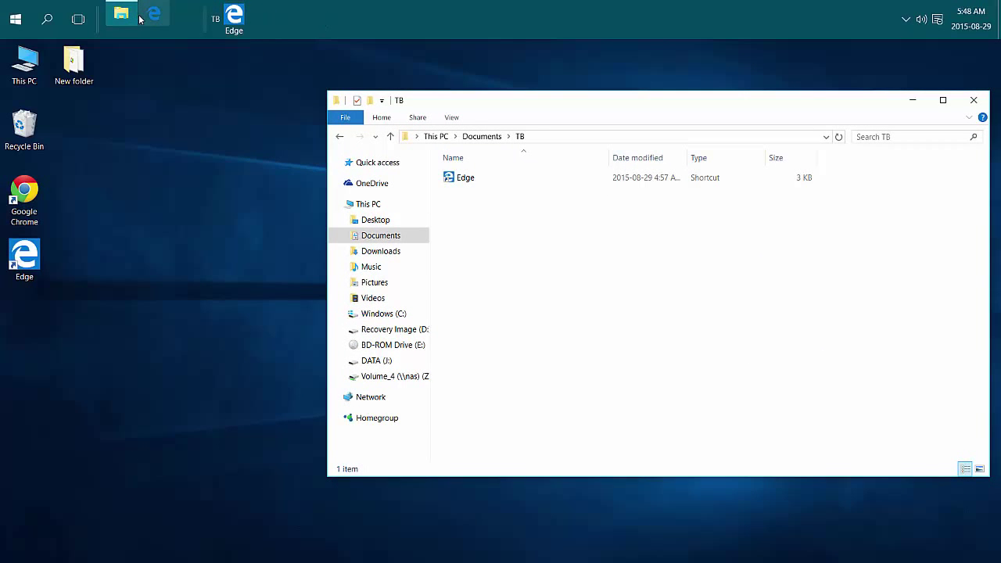
mouse_move(124, 18)
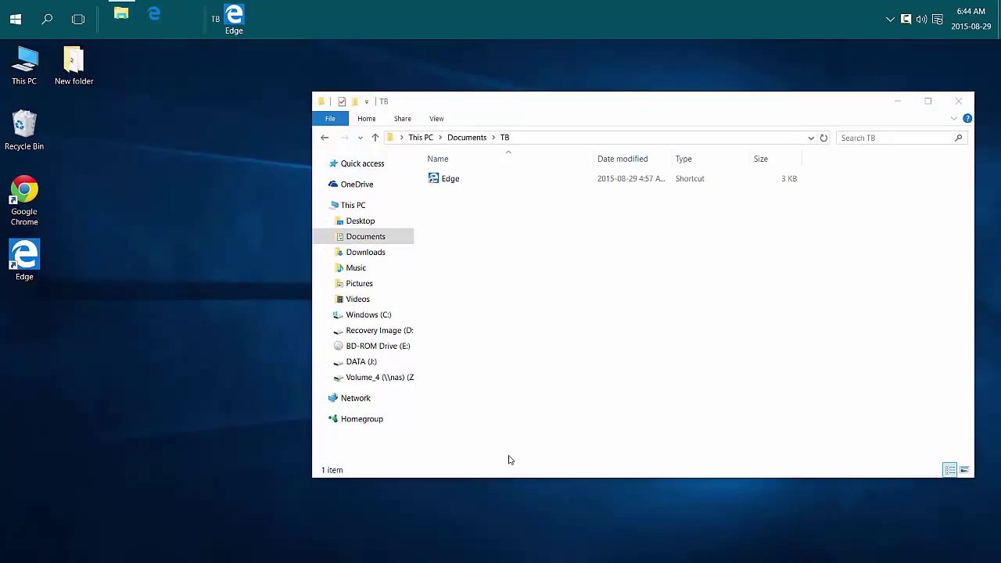
right_click(471, 259)
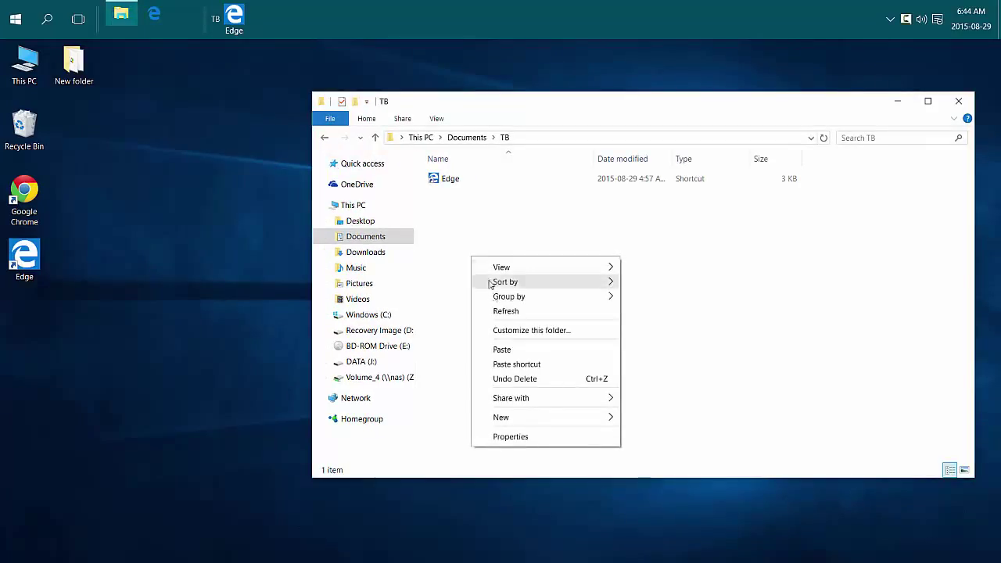
mouse_move(522, 417)
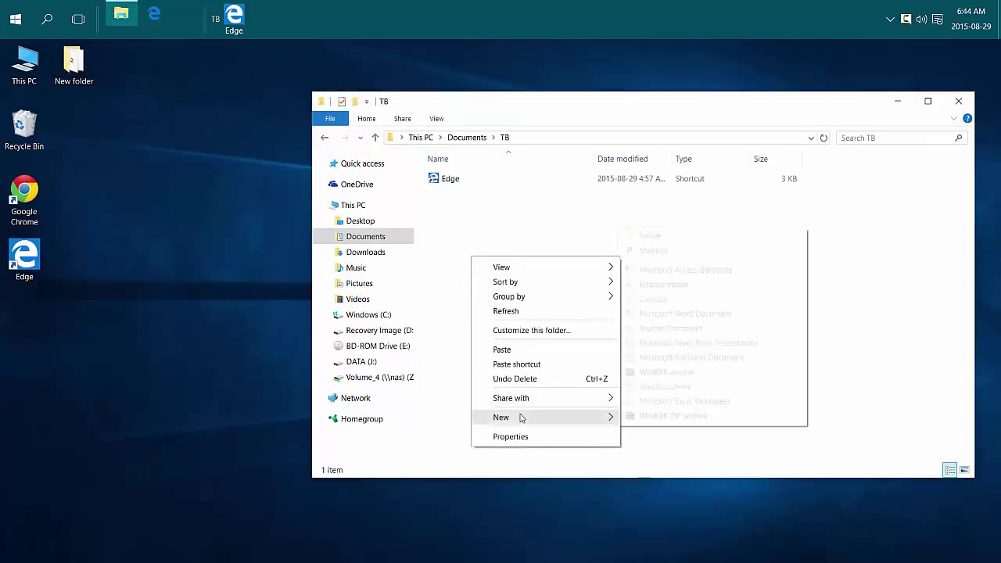
left_click(656, 250)
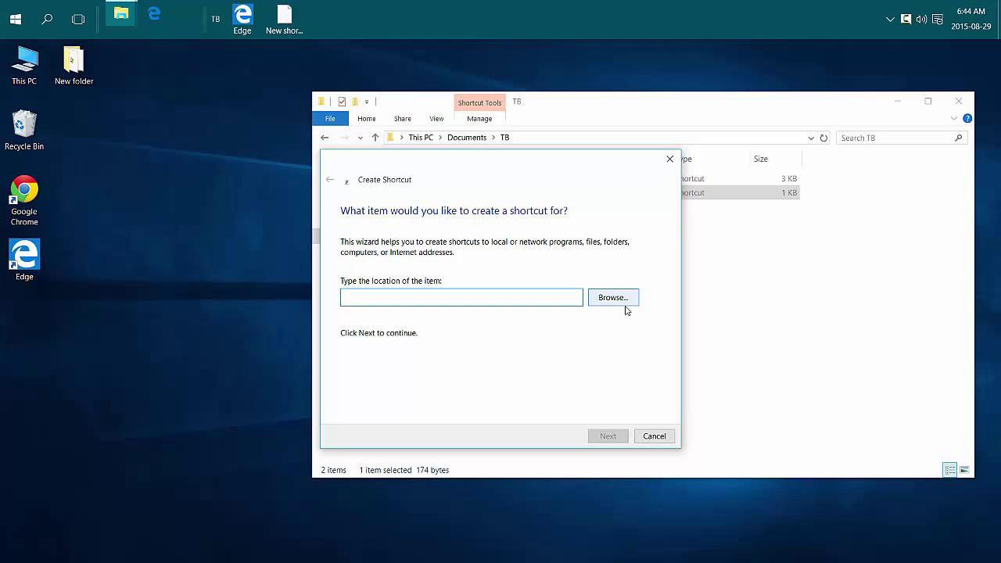
type("Explor")
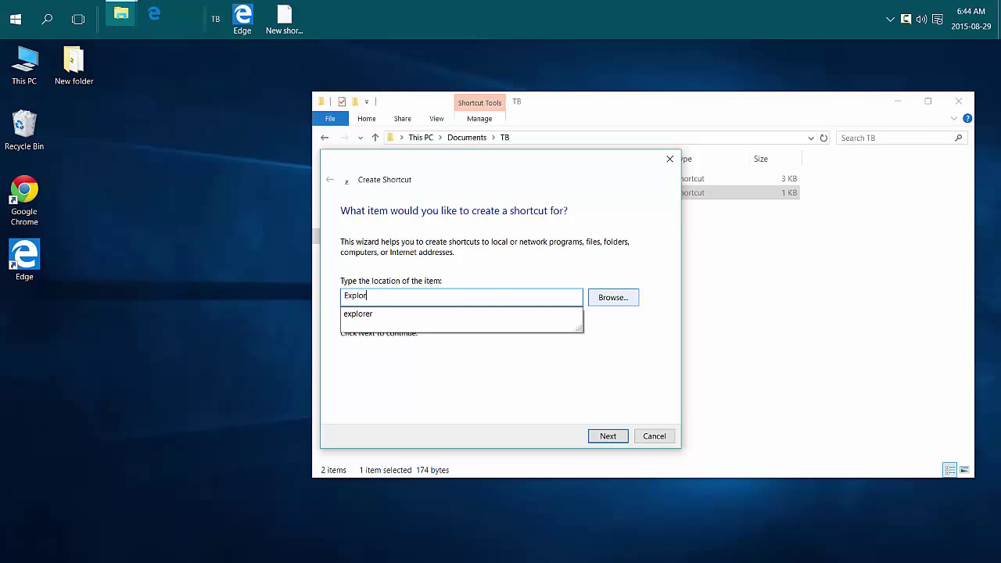
type("er.exe")
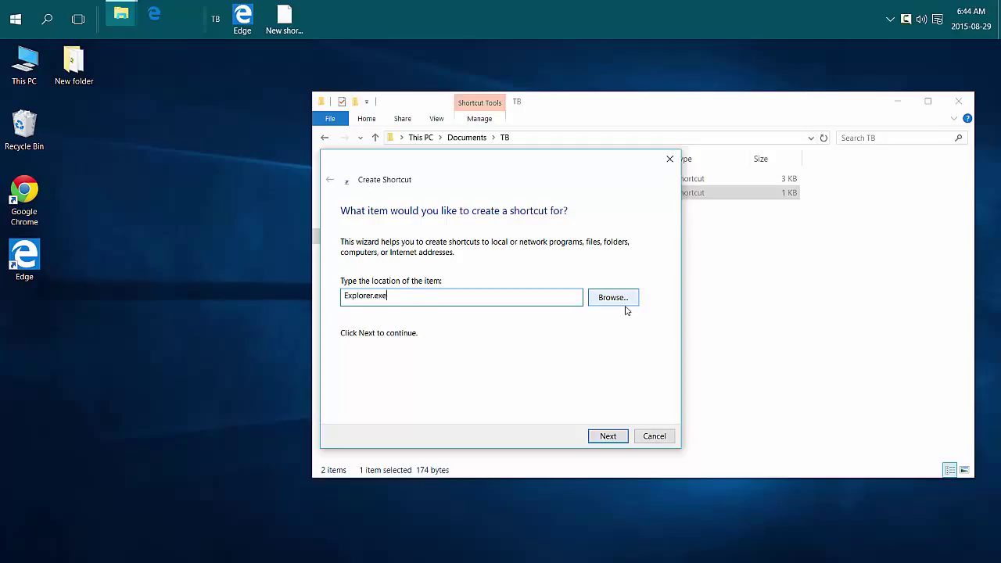
key("Return")
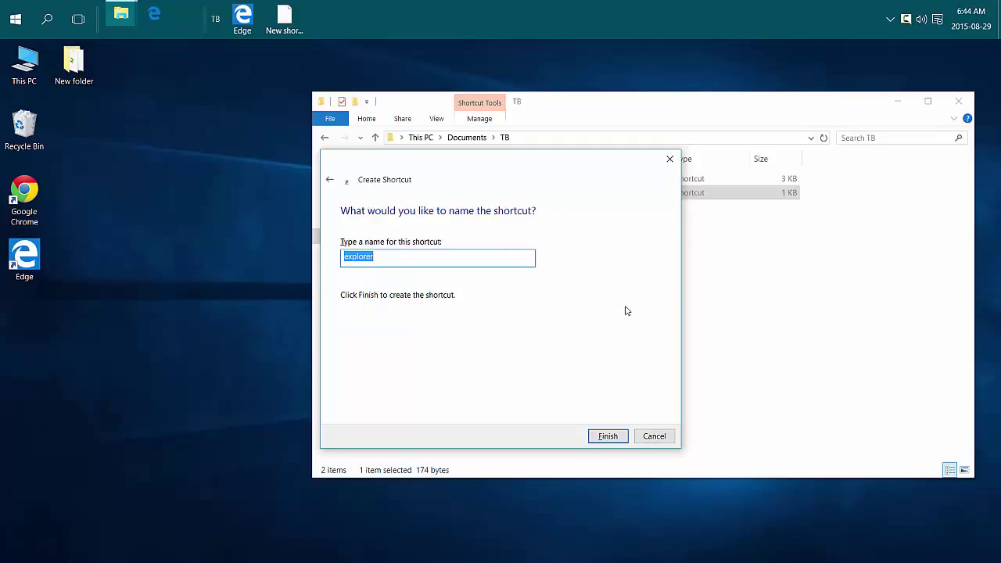
type("E")
left_click(608, 436)
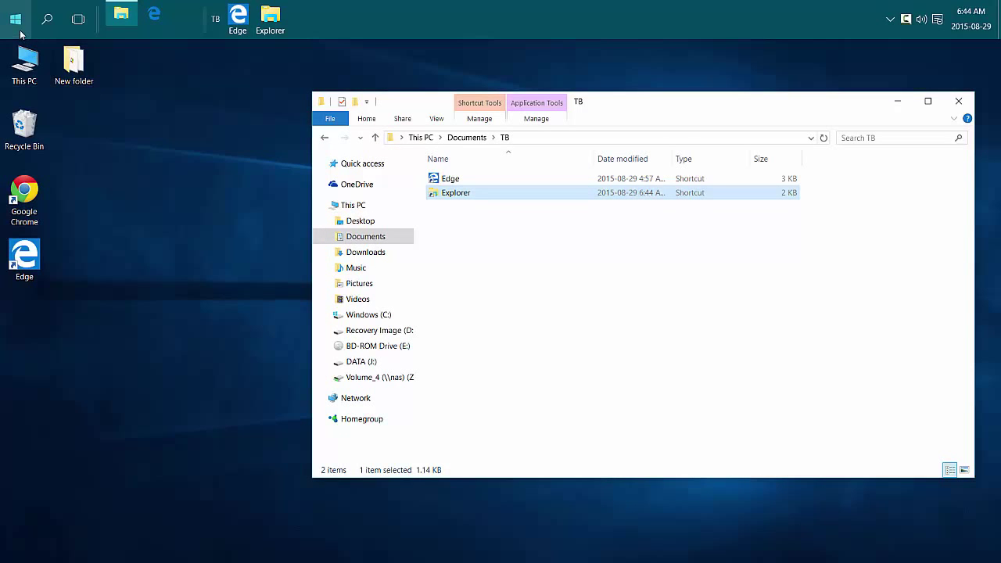
Open the file location of Mozilla Firefox from the most used apps and move the Programs window clear of the TB window
left_click(17, 25)
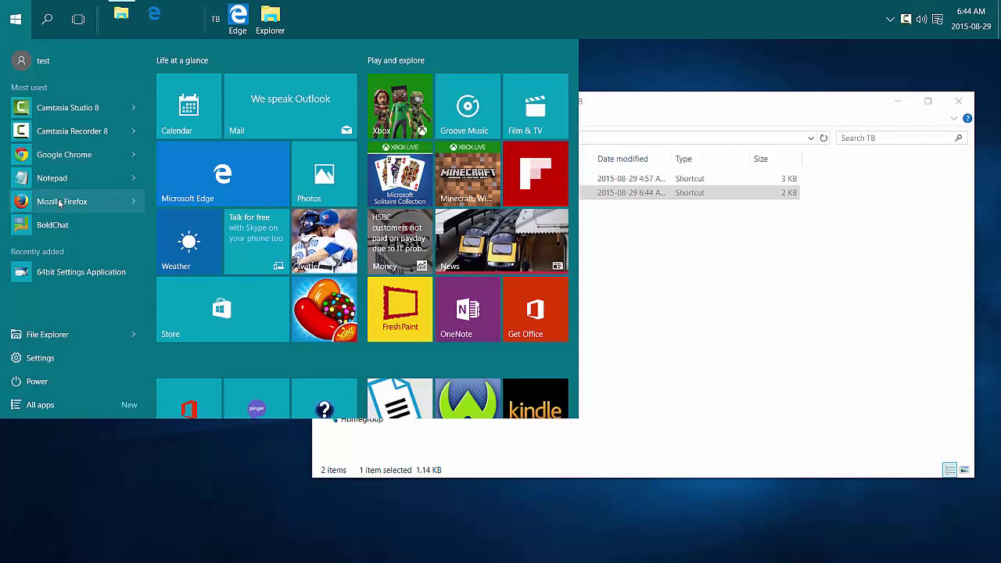
right_click(55, 201)
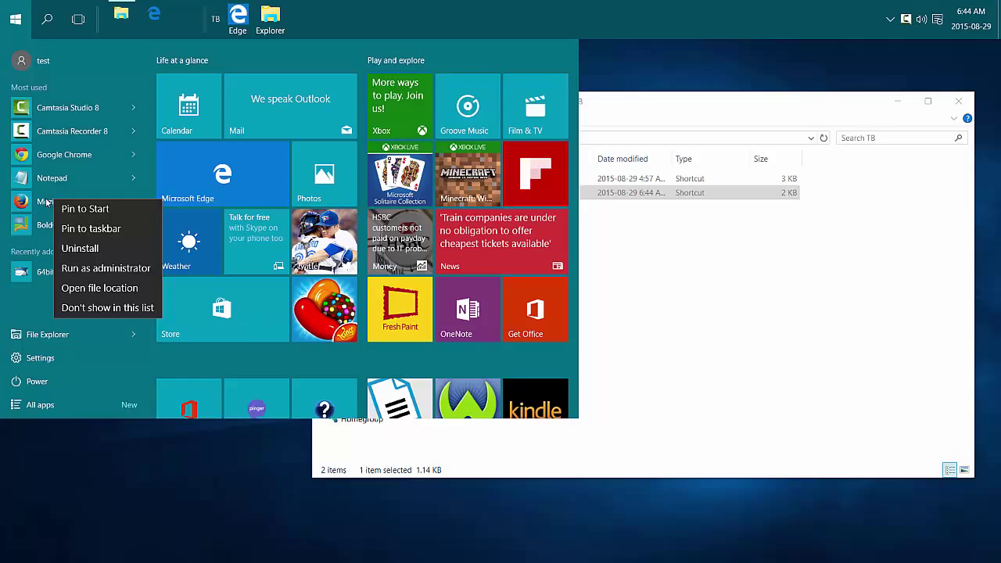
left_click(91, 286)
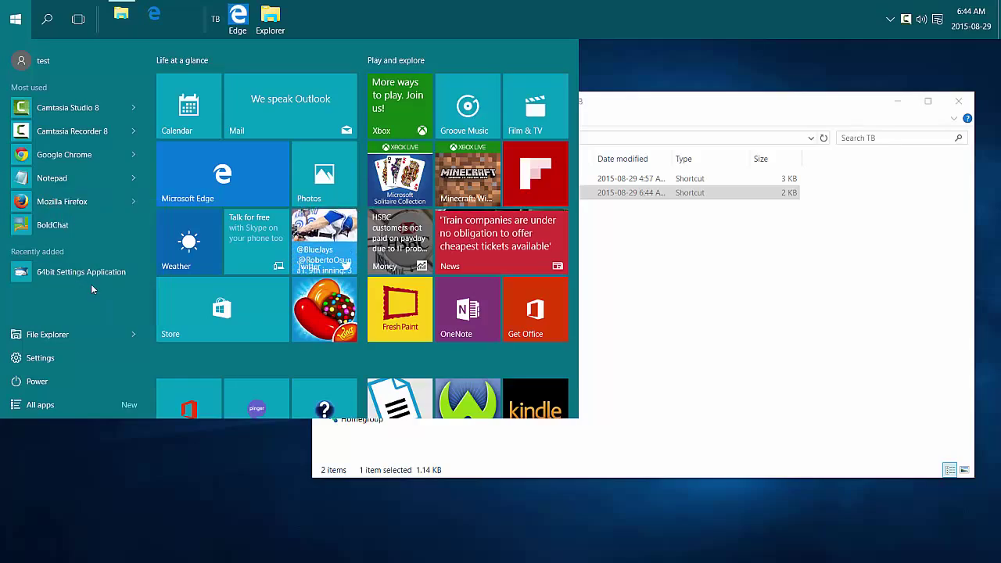
left_click_drag(708, 125, 381, 70)
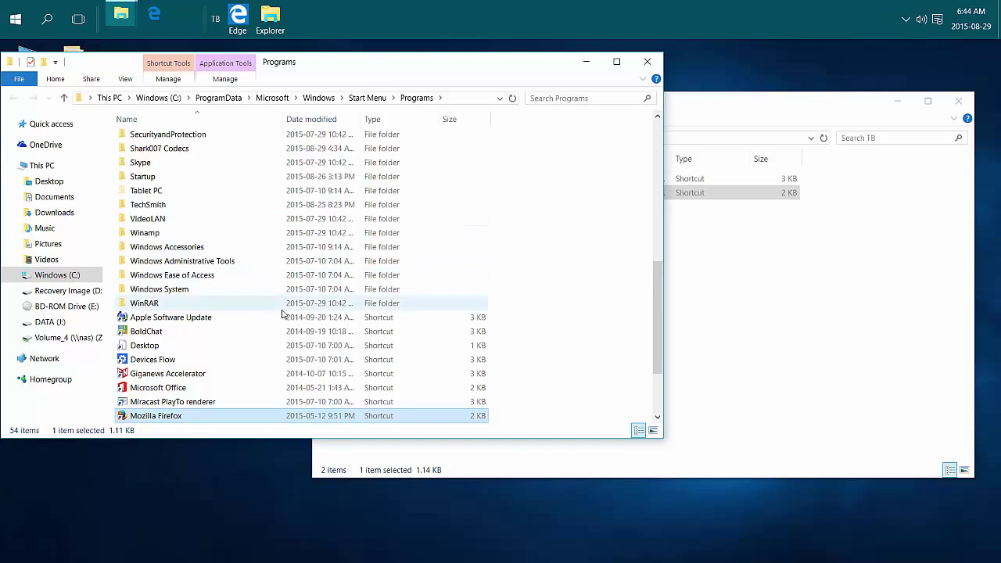
Copy the Mozilla Firefox shortcut from the Programs folder and paste it into the TB folder
scroll(258, 274, "down", 3)
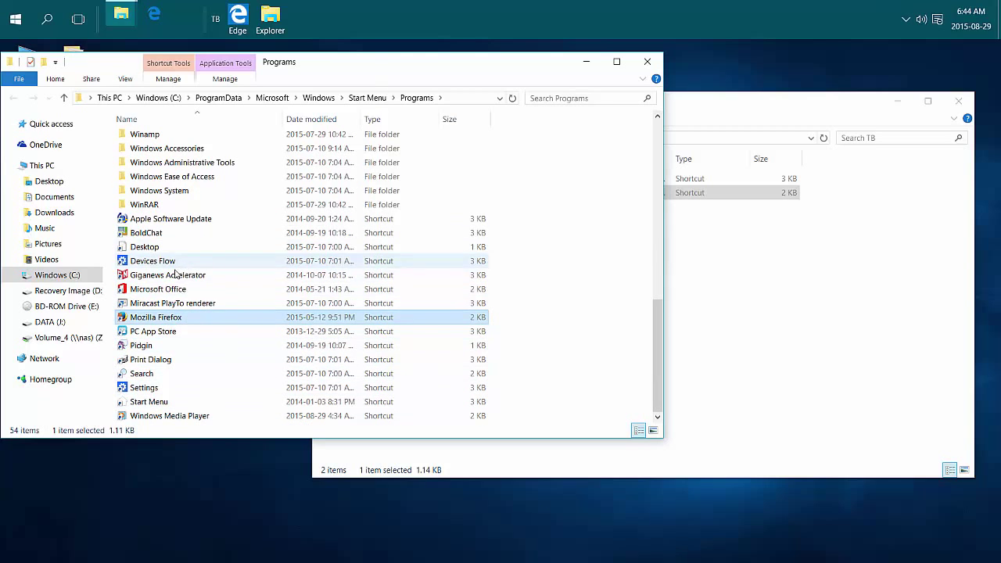
right_click(179, 317)
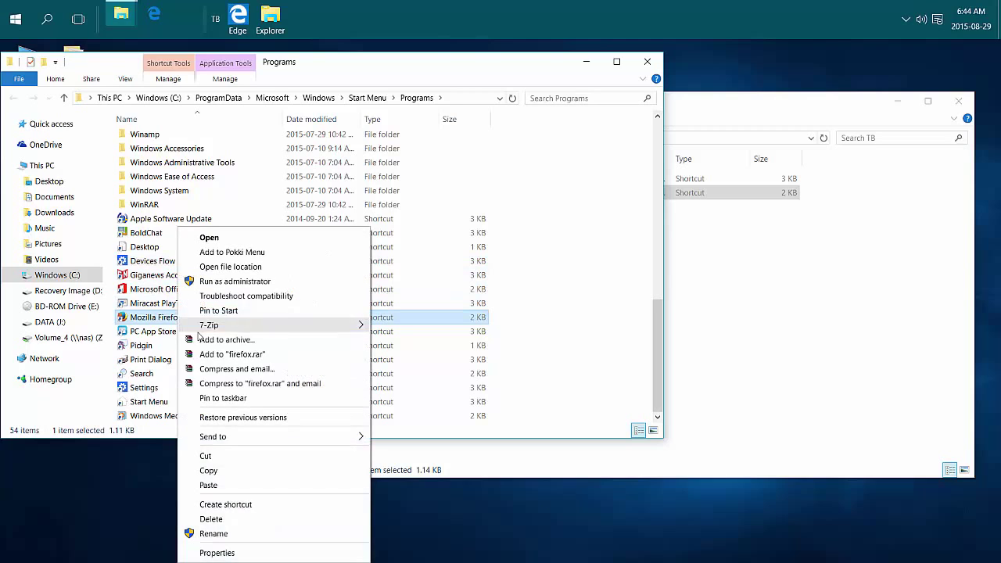
left_click(208, 470)
left_click(728, 391)
right_click(459, 263)
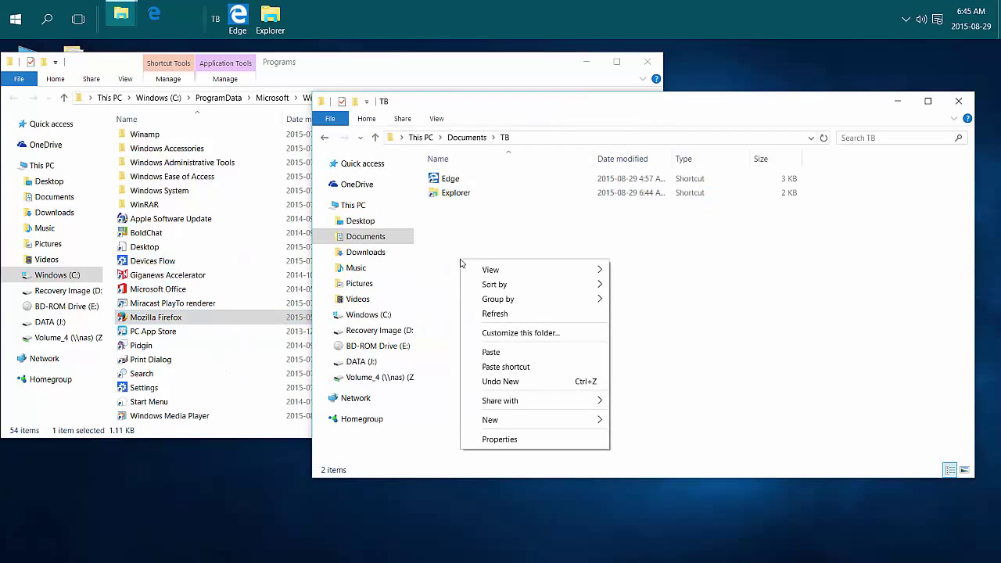
left_click(488, 351)
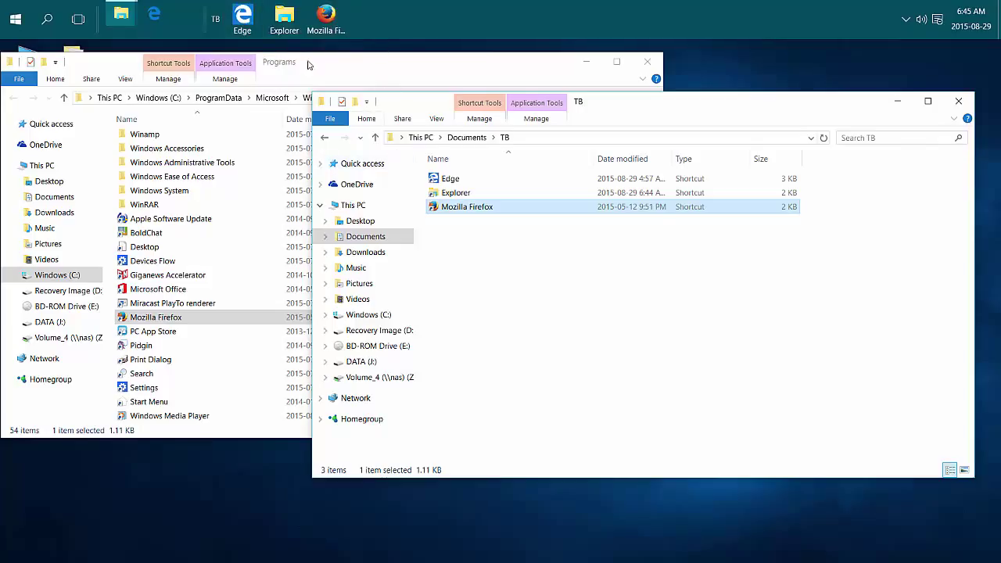
Rename the Mozilla Firefox shortcut in the TB folder as Firefox
left_click(469, 207)
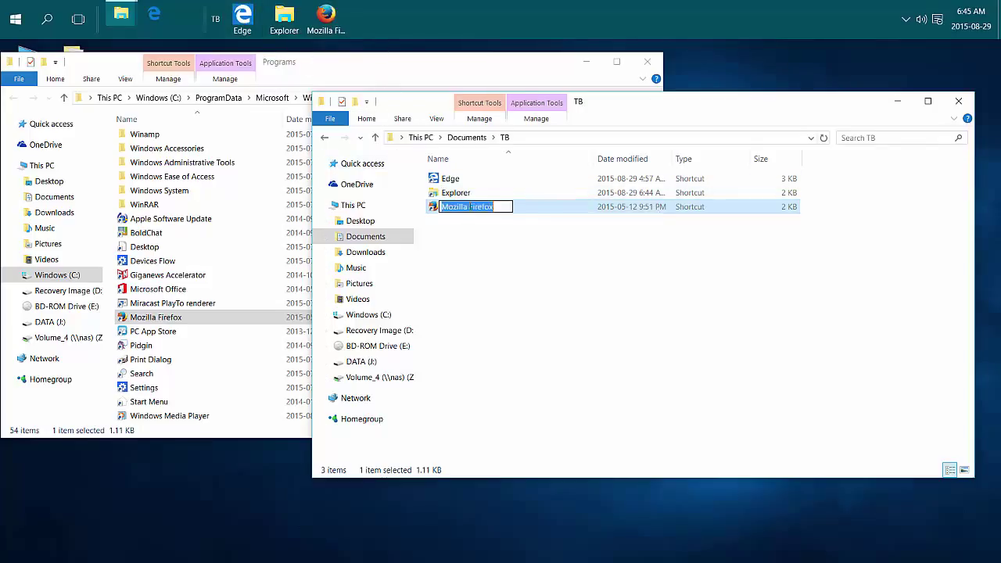
left_click_drag(467, 208, 420, 196)
key("BackSpace")
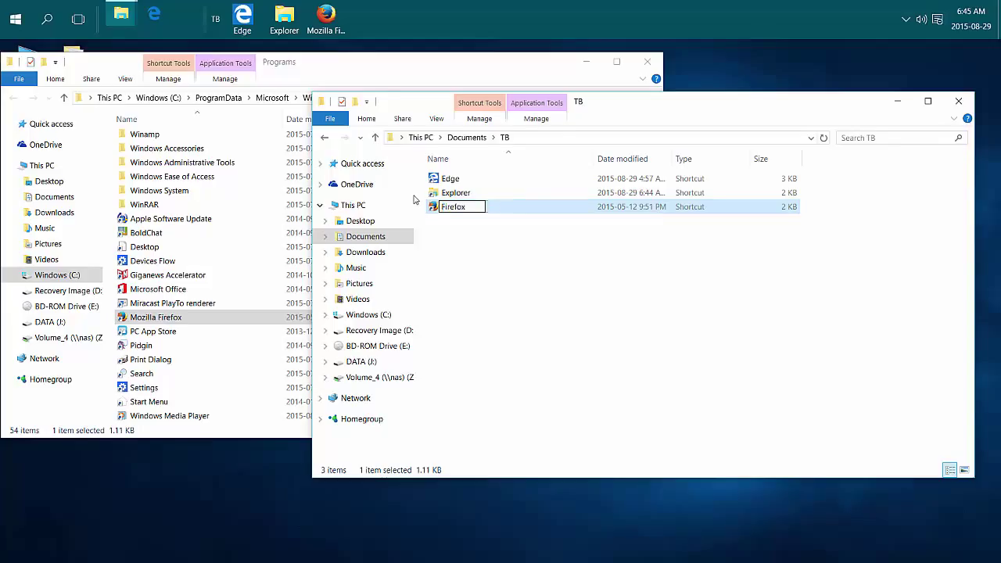
left_click(479, 246)
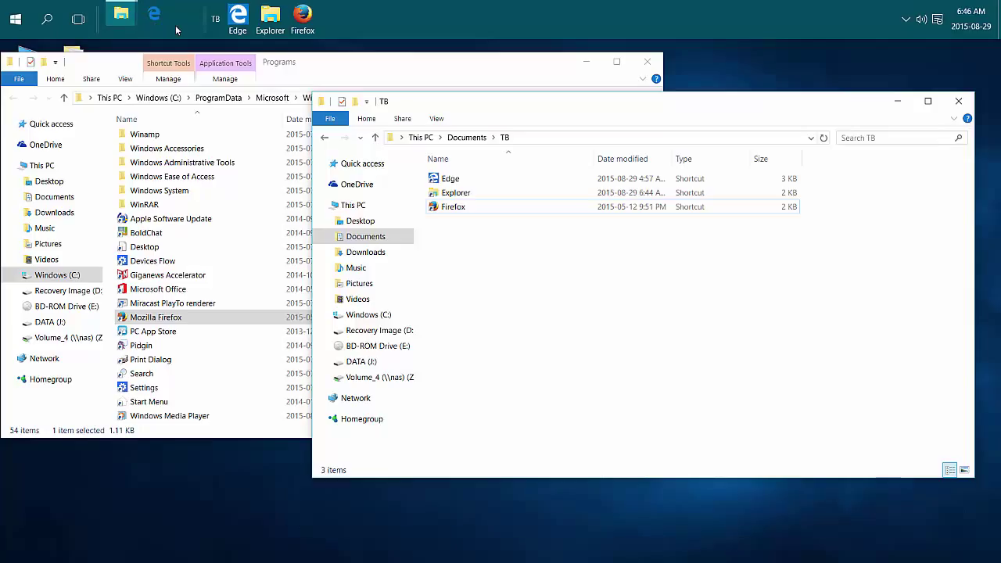
right_click(393, 24)
left_click(393, 121)
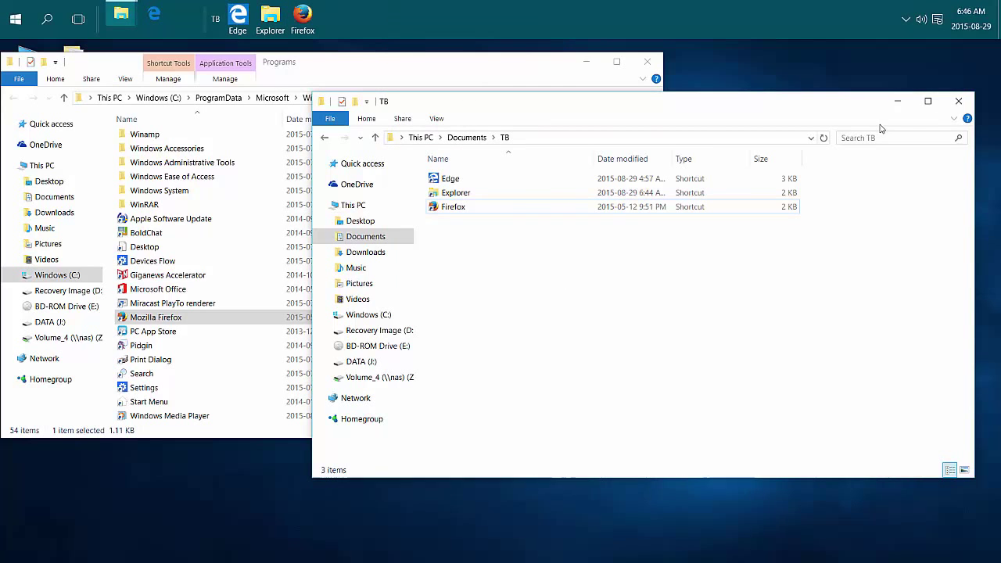